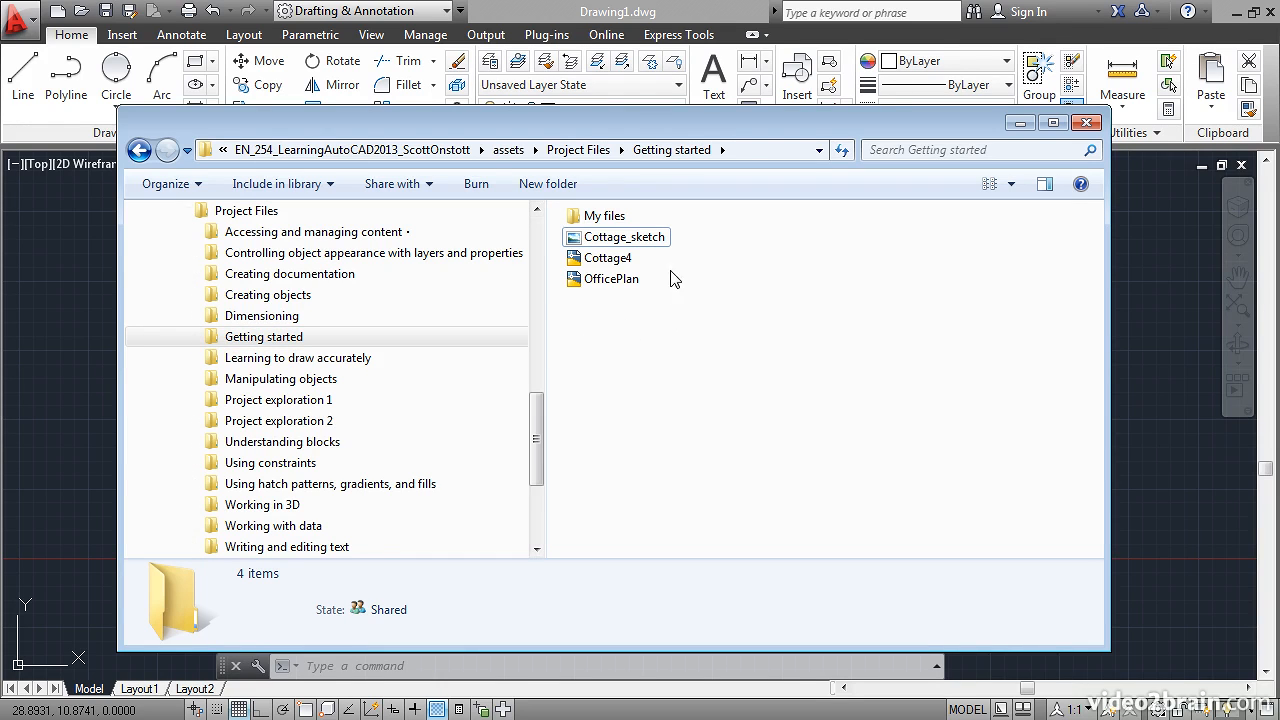
Step: Open the Cottage_sketch image and examine the hand-drawn bathroom wall and its 49 dimension beside the pocket door at high magnification
double_click(656, 240)
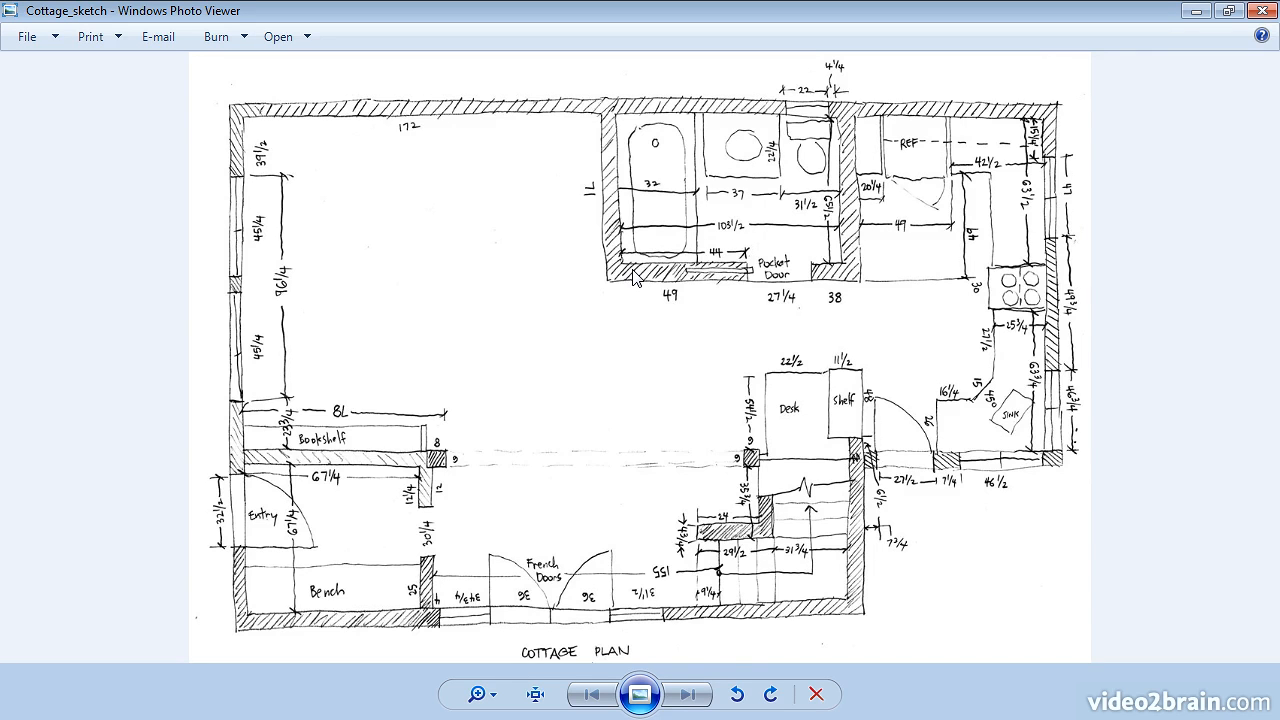
scroll(632, 277, up, 5)
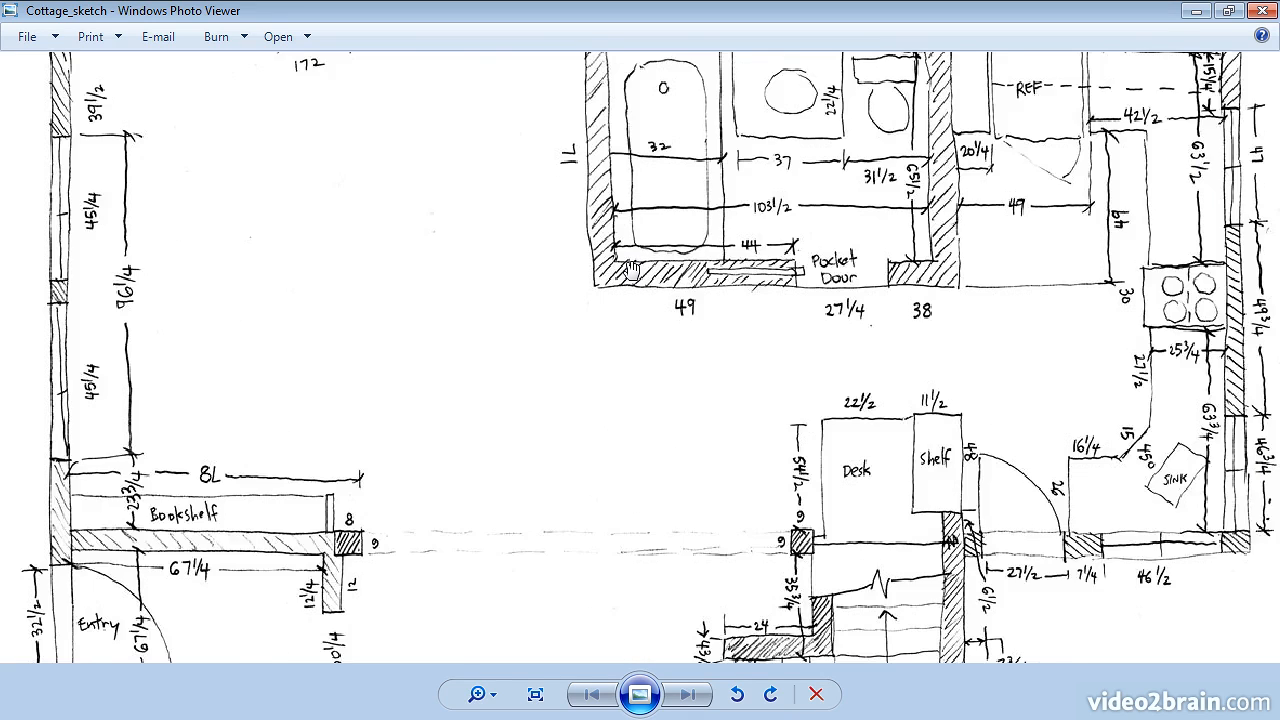
scroll(631, 267, up, 1)
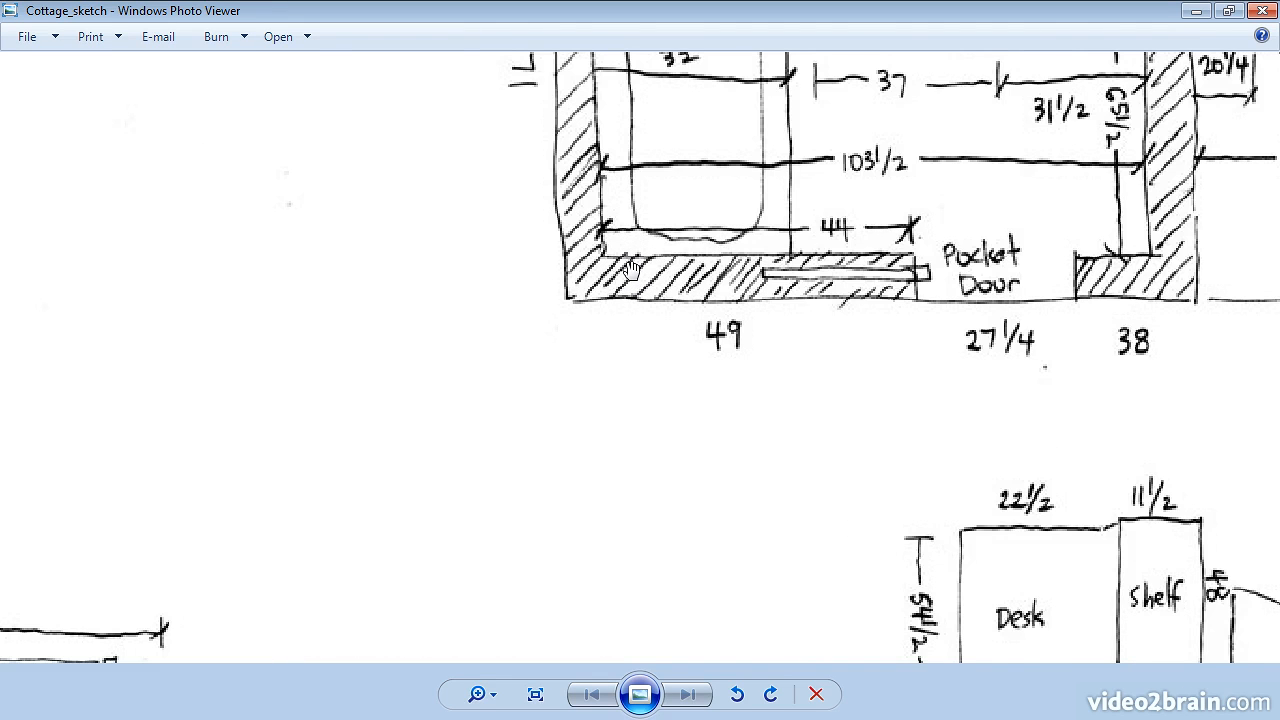
scroll(630, 267, up, 3)
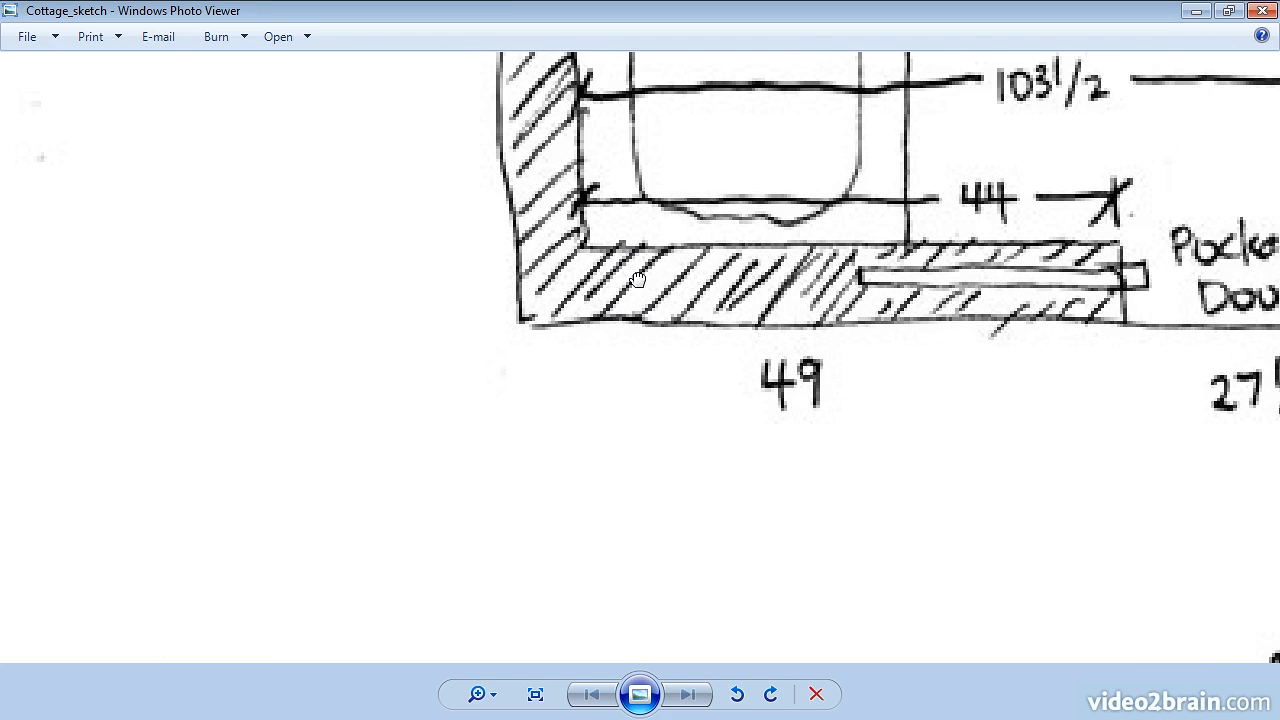
drag(637, 278, 524, 328)
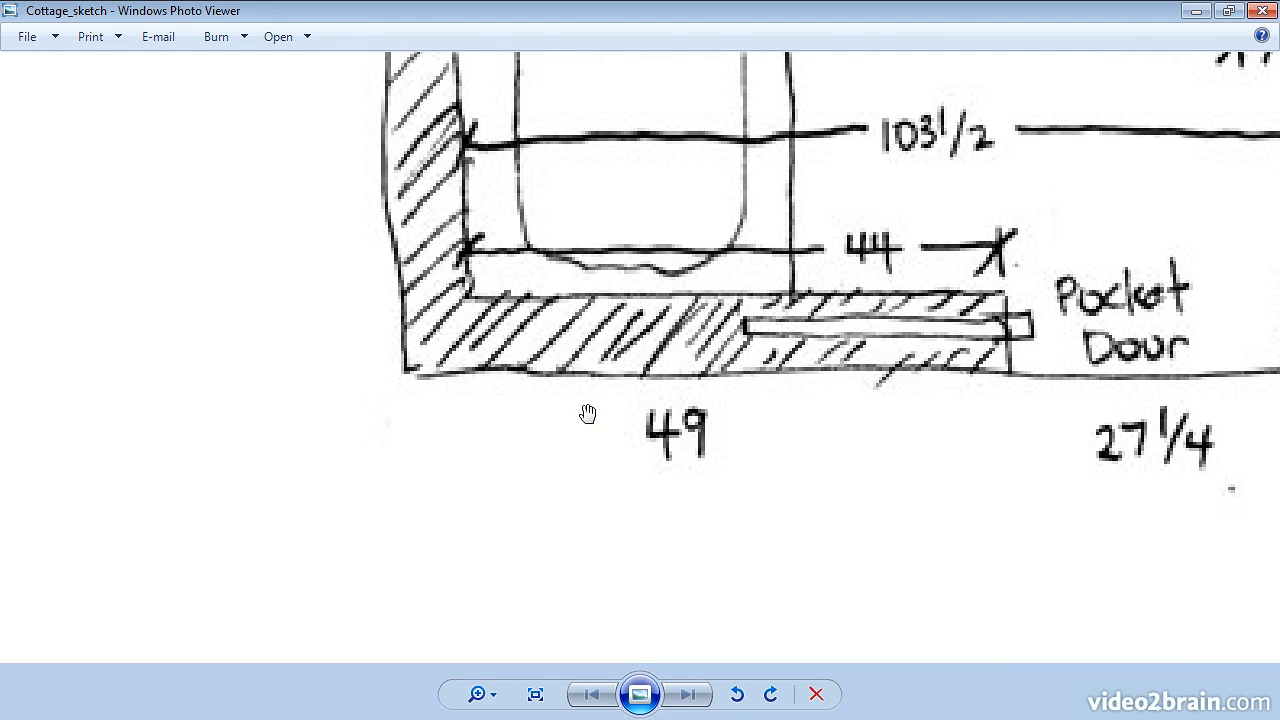
scroll(587, 413, up, 2)
scroll(587, 413, up, 1)
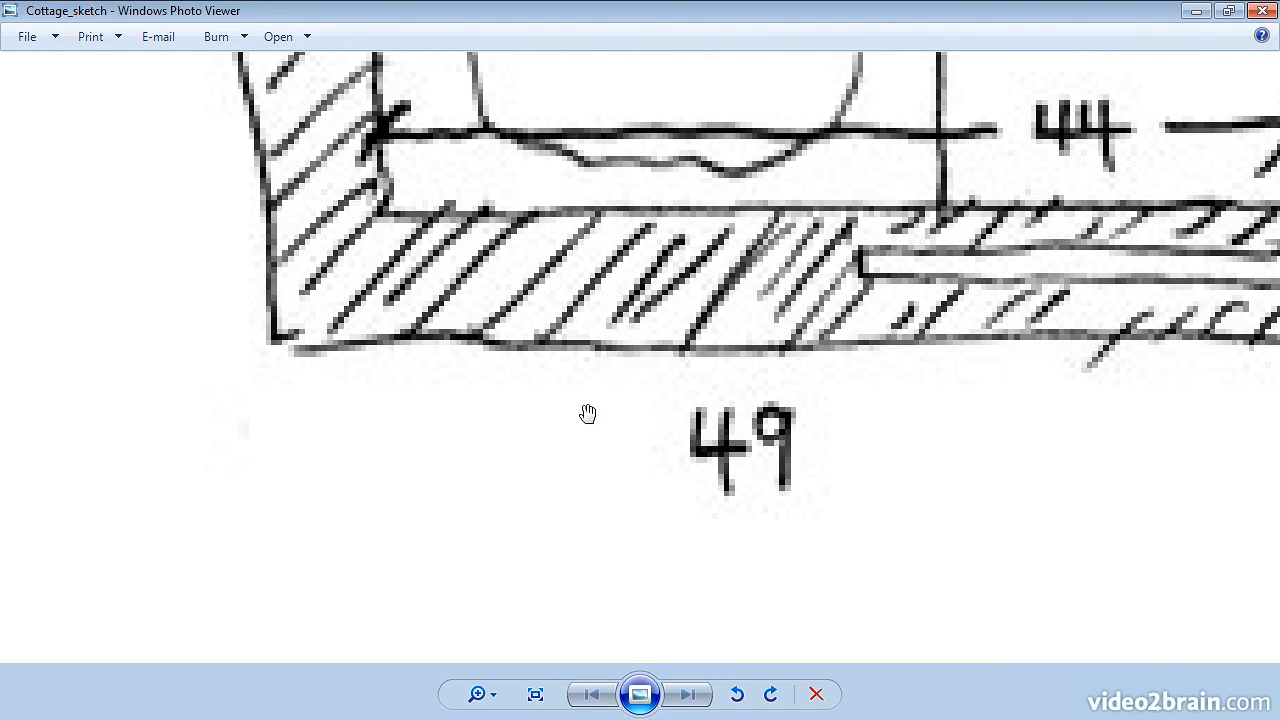
scroll(587, 413, up, 2)
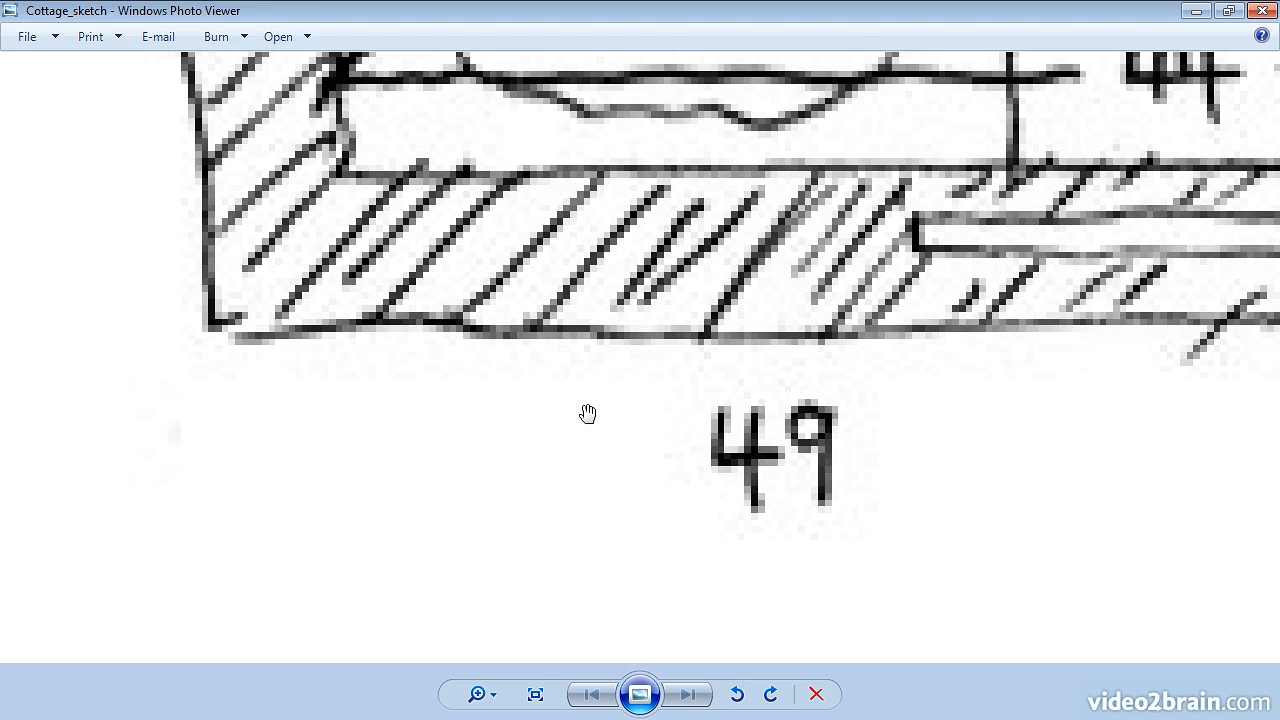
drag(566, 351, 571, 397)
scroll(571, 397, up, 1)
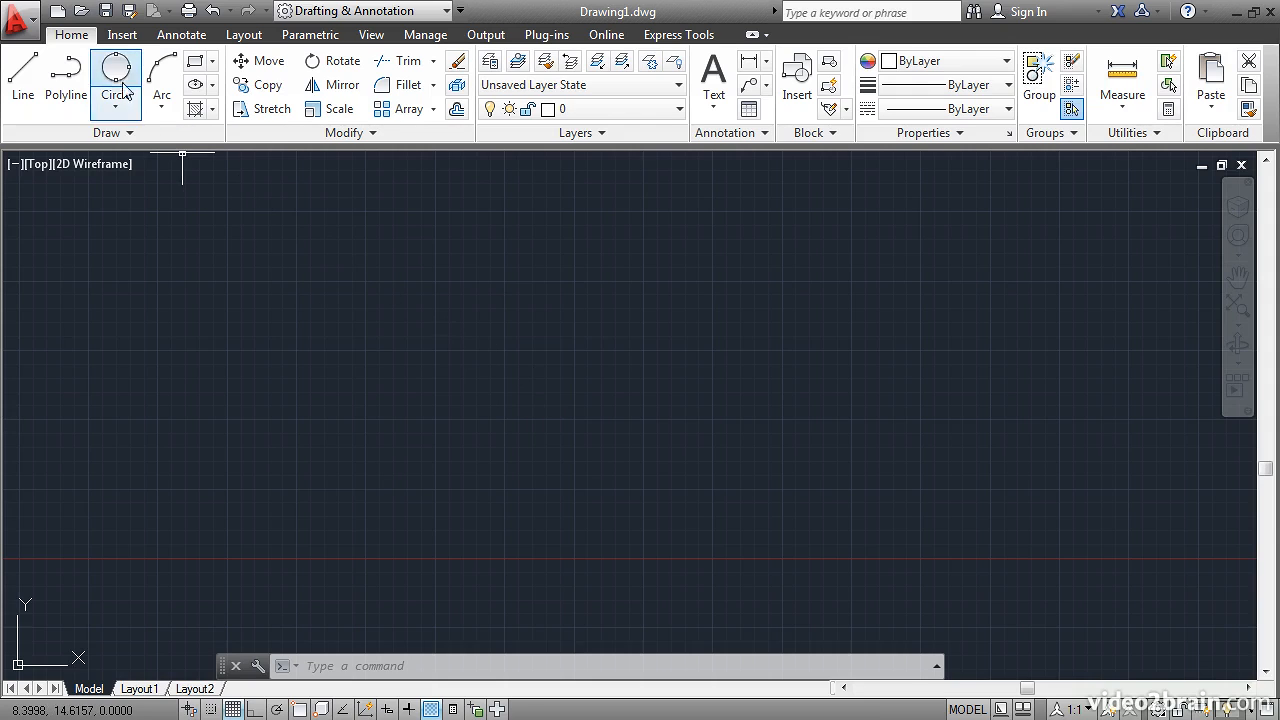
Step: Switch to AutoCAD and open the Cottage4 drawing from the Getting started folder
click(80, 11)
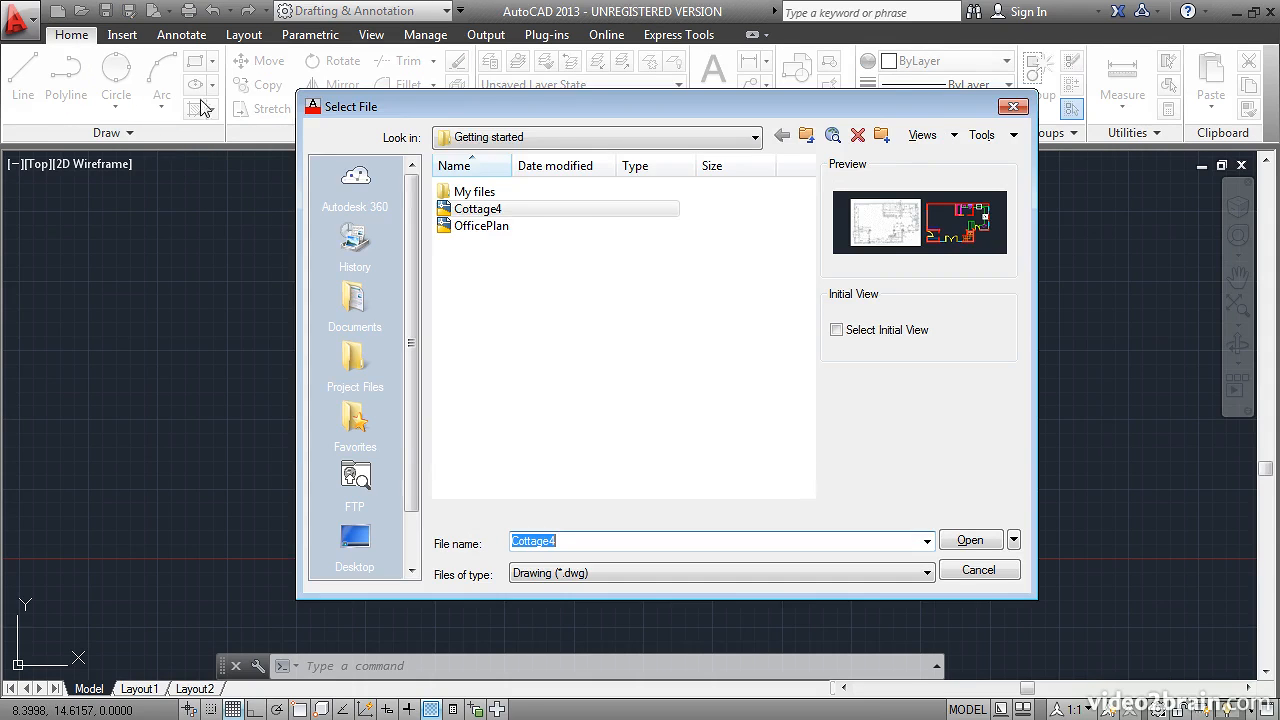
click(458, 209)
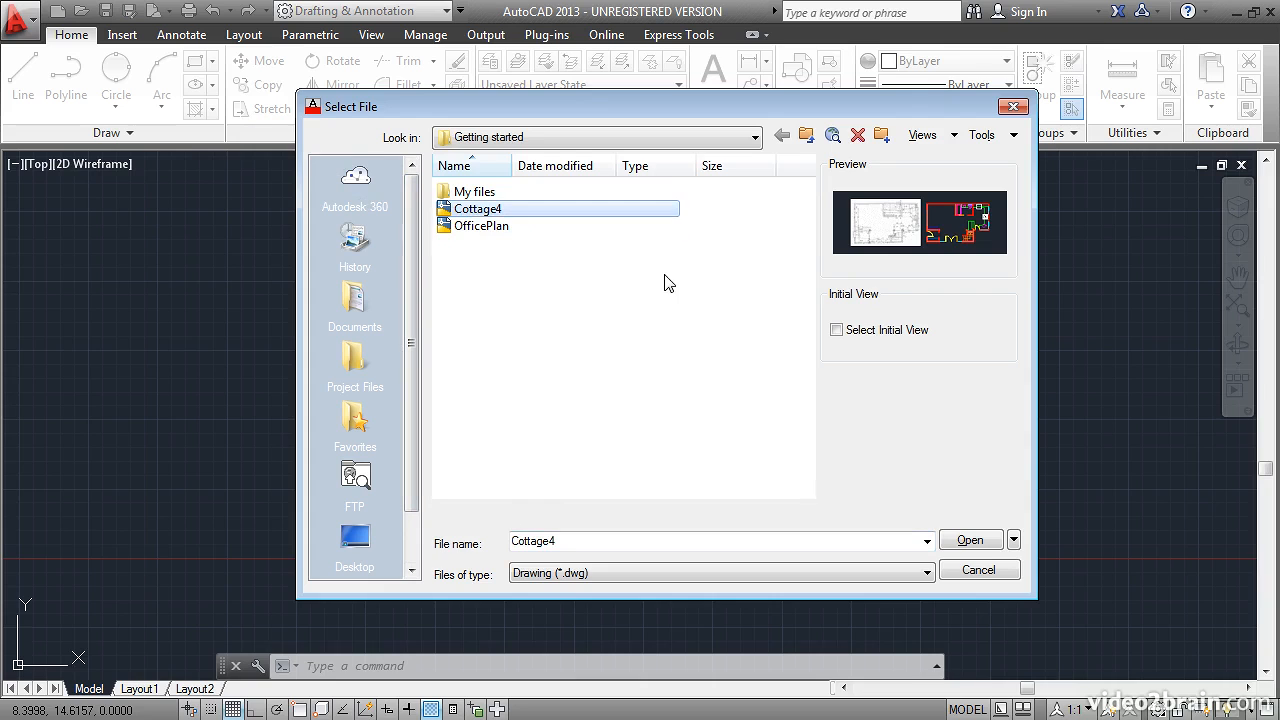
click(956, 541)
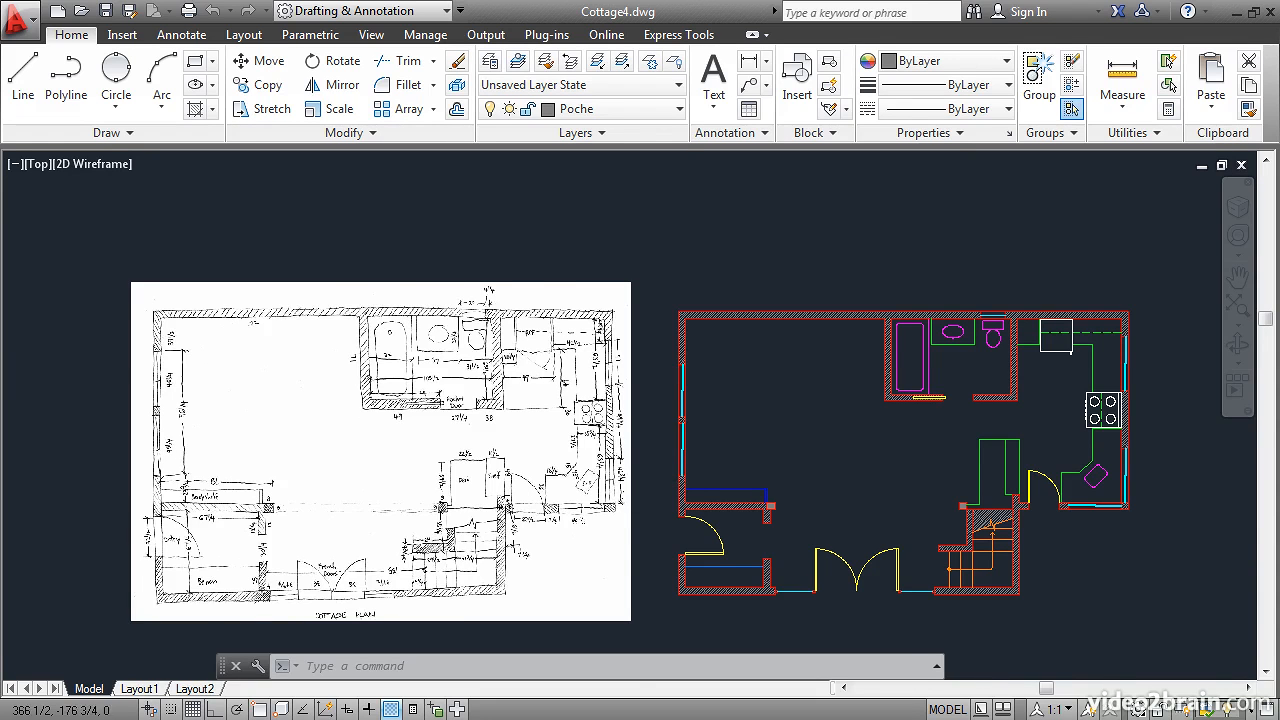
Step: Examine the scanned cottage sketch at high magnification around the 49 dimension below the bathroom wall, and return to the overall plan
scroll(544, 514, up, 2)
scroll(297, 368, up, 4)
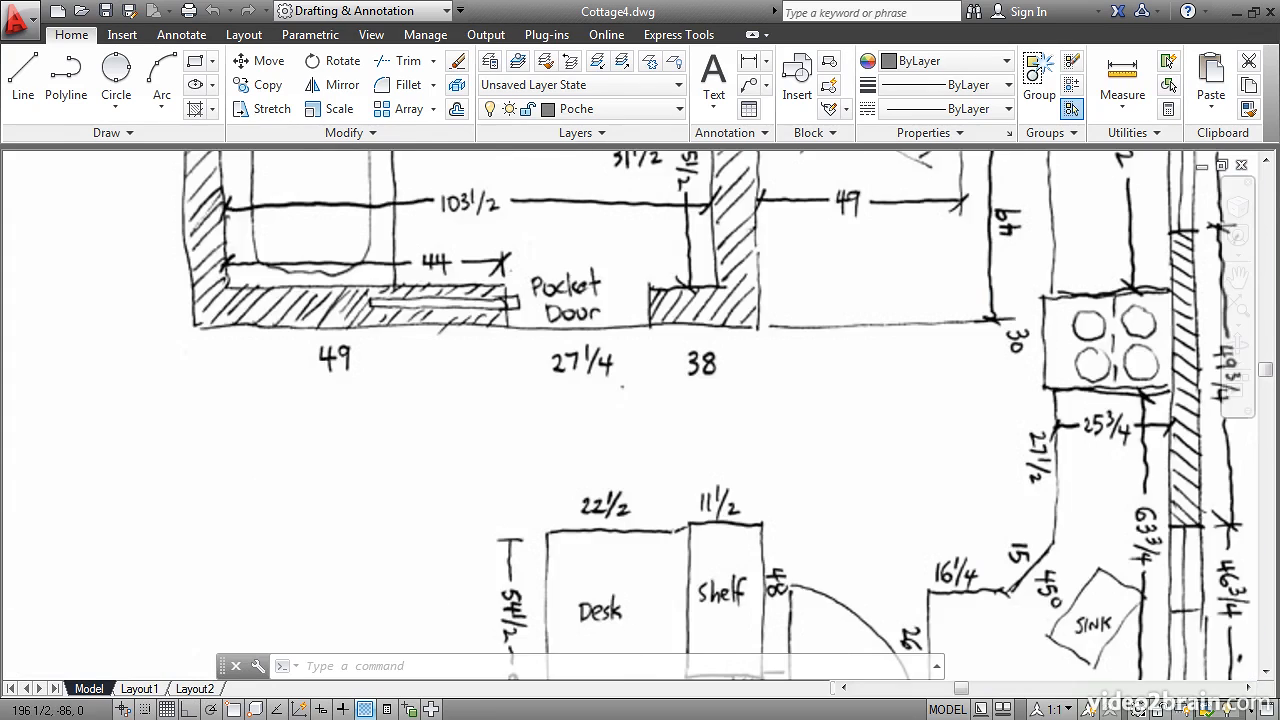
scroll(299, 381, up, 2)
scroll(296, 369, up, 2)
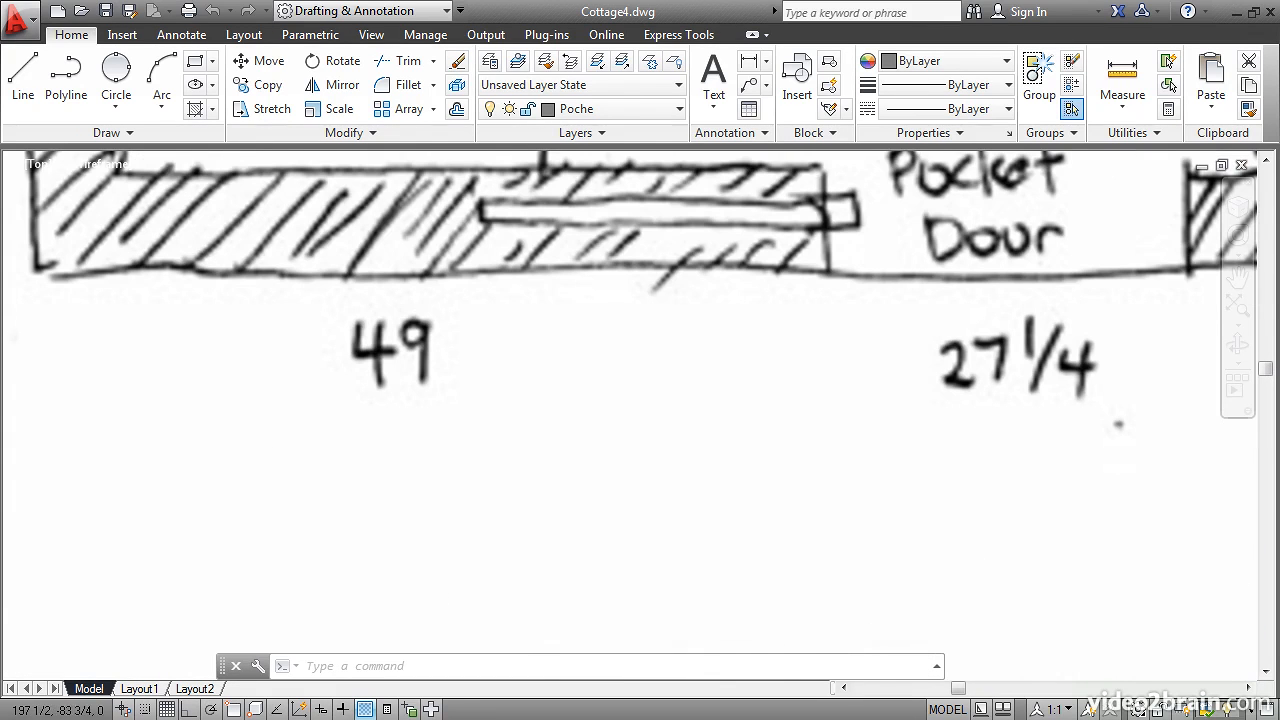
middle_drag(323, 347, 411, 426)
scroll(409, 394, up, 2)
scroll(410, 396, up, 2)
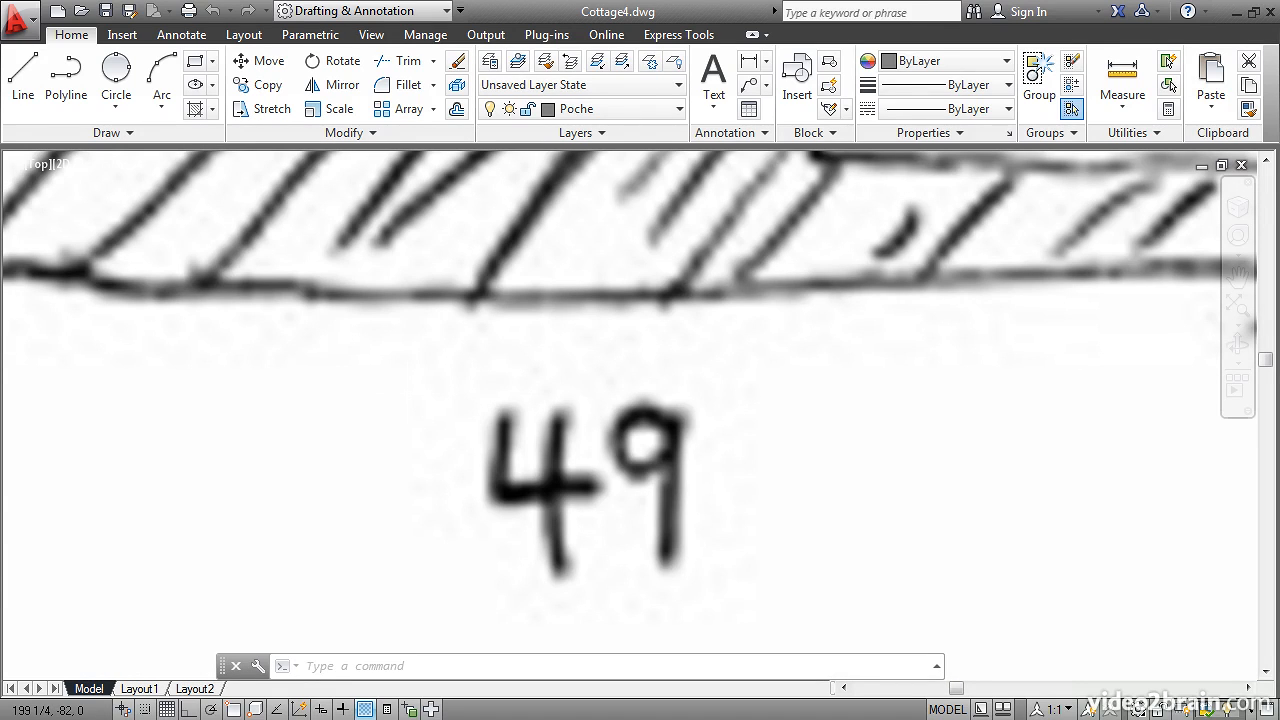
scroll(408, 395, up, 2)
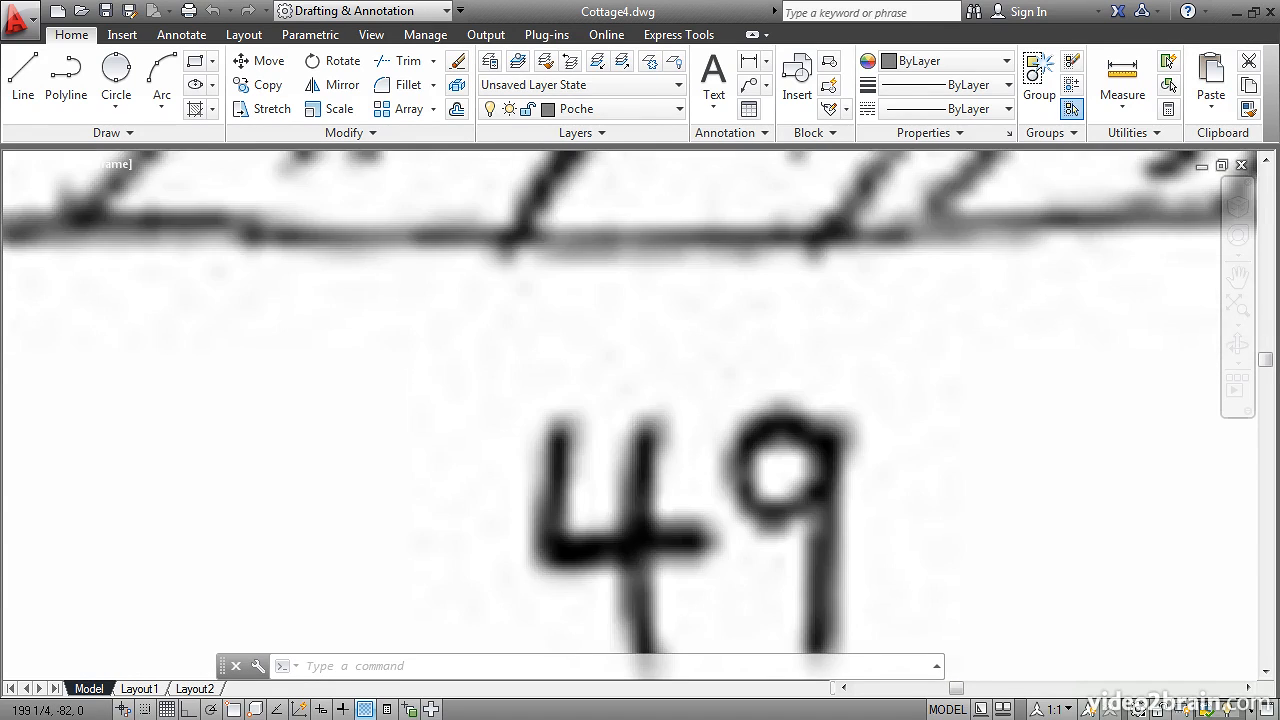
middle_drag(335, 245, 410, 350)
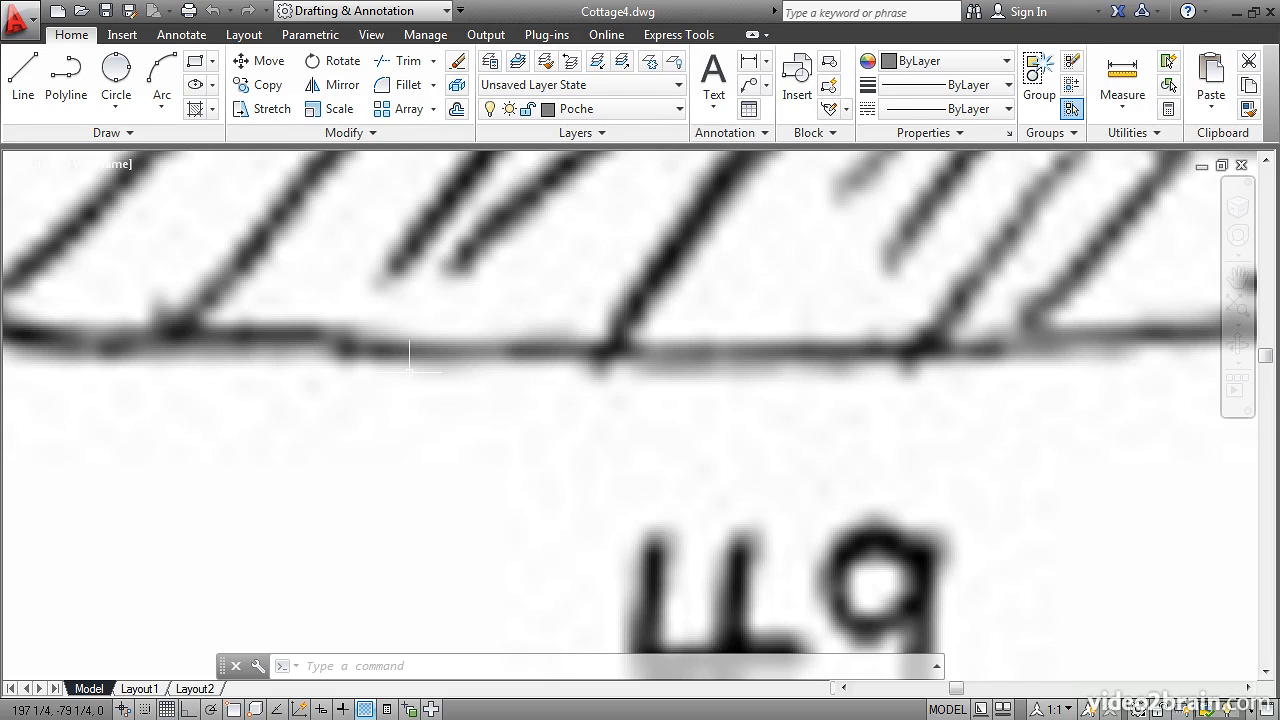
scroll(410, 368, down, 7)
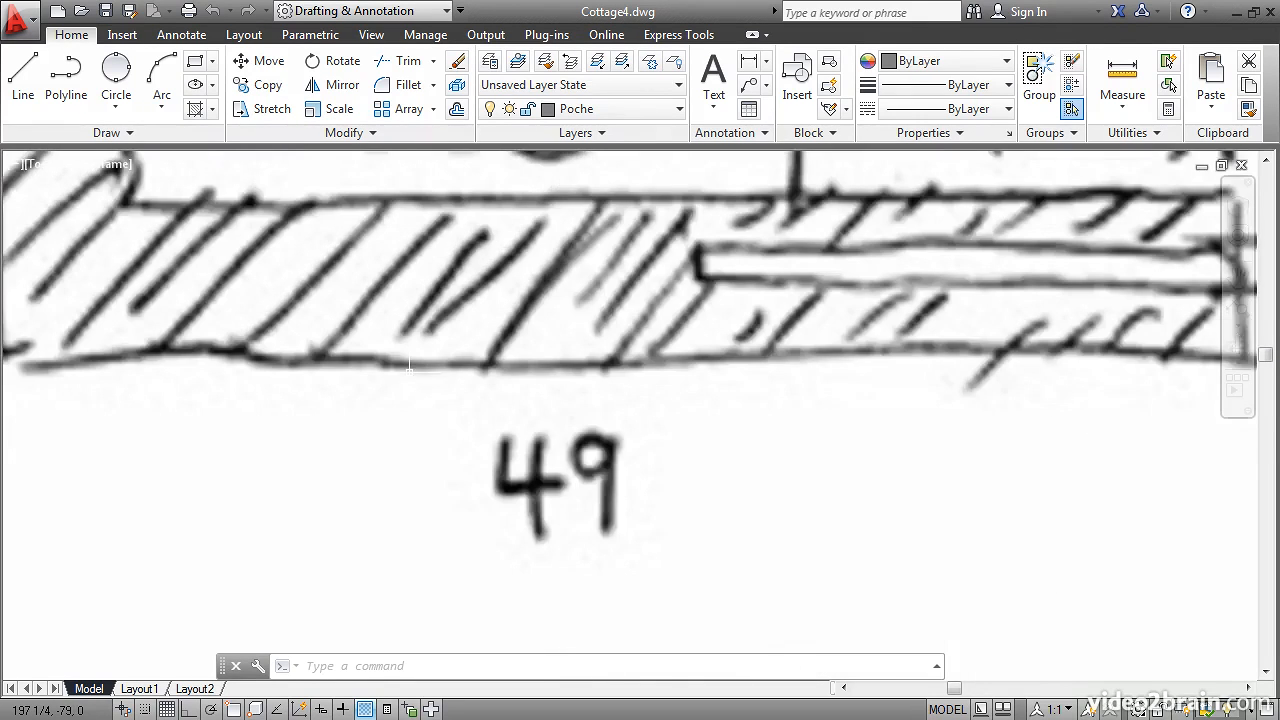
scroll(410, 370, down, 4)
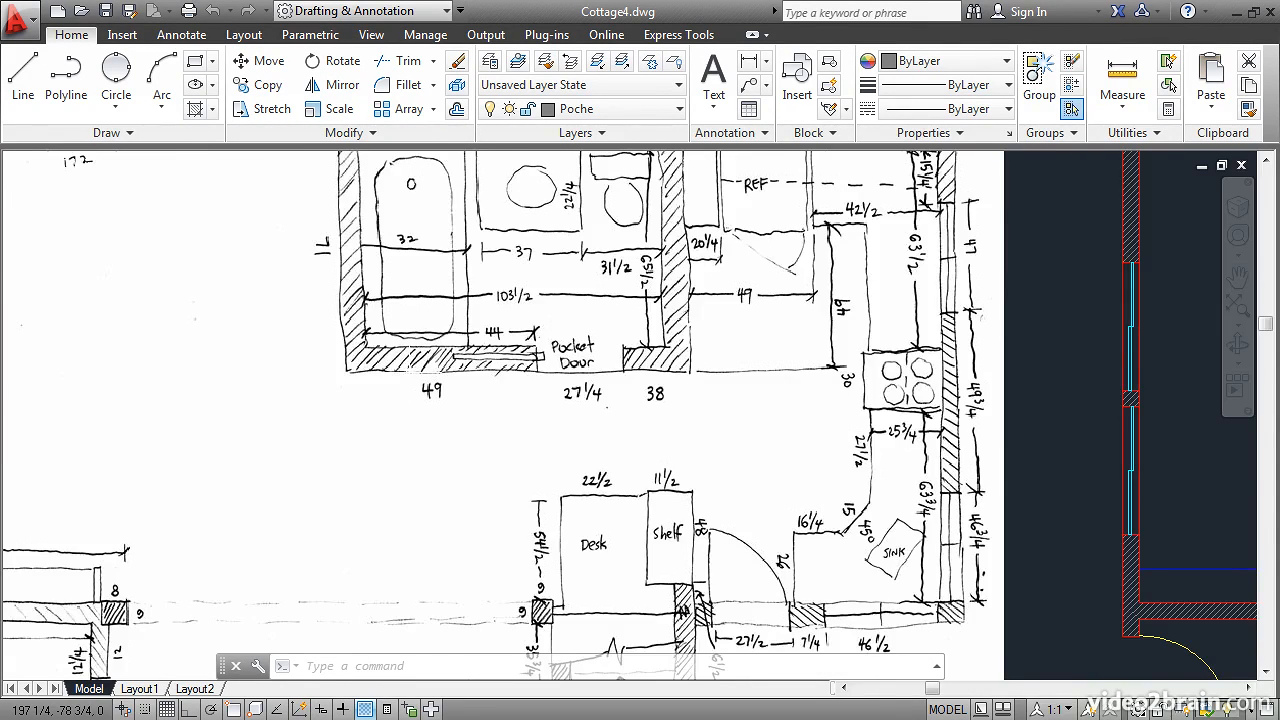
scroll(410, 370, down, 3)
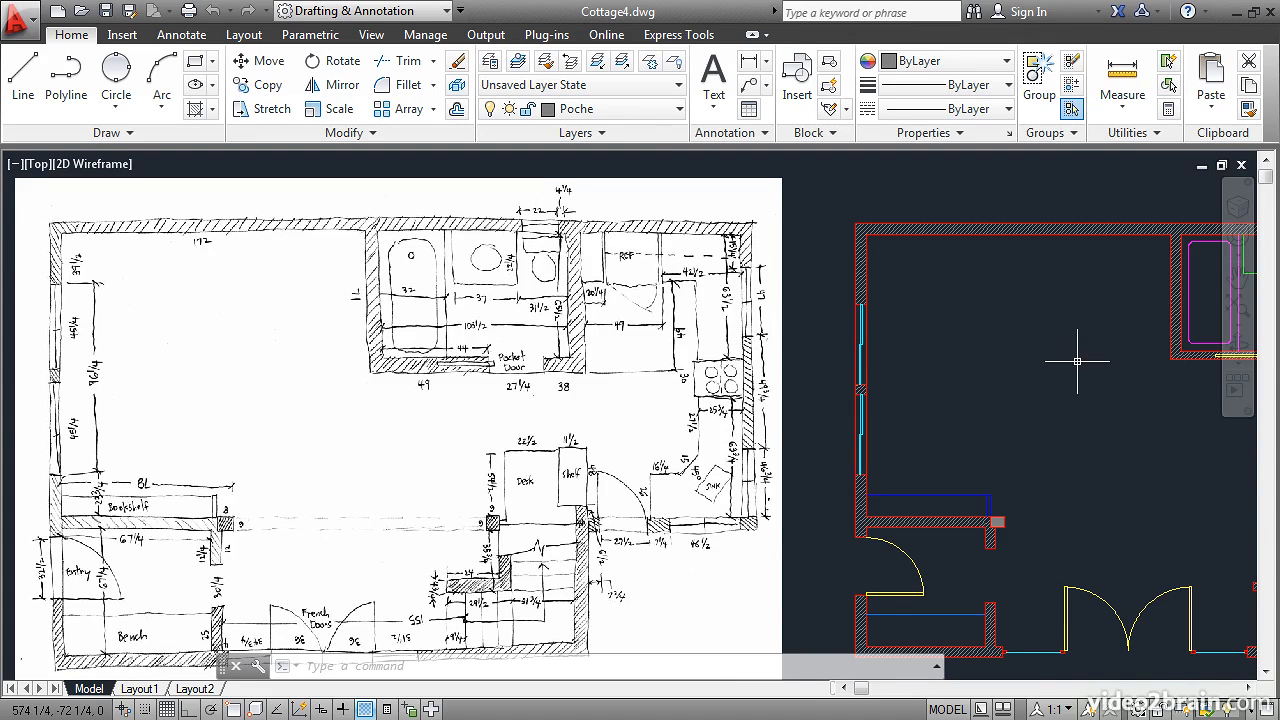
Step: Examine the drafted version of the plan up close at the hatched bathroom wall's lower-left corner
mouse_move(1077, 361)
middle_down()
mouse_move(760, 363)
mouse_move(661, 334)
middle_up()
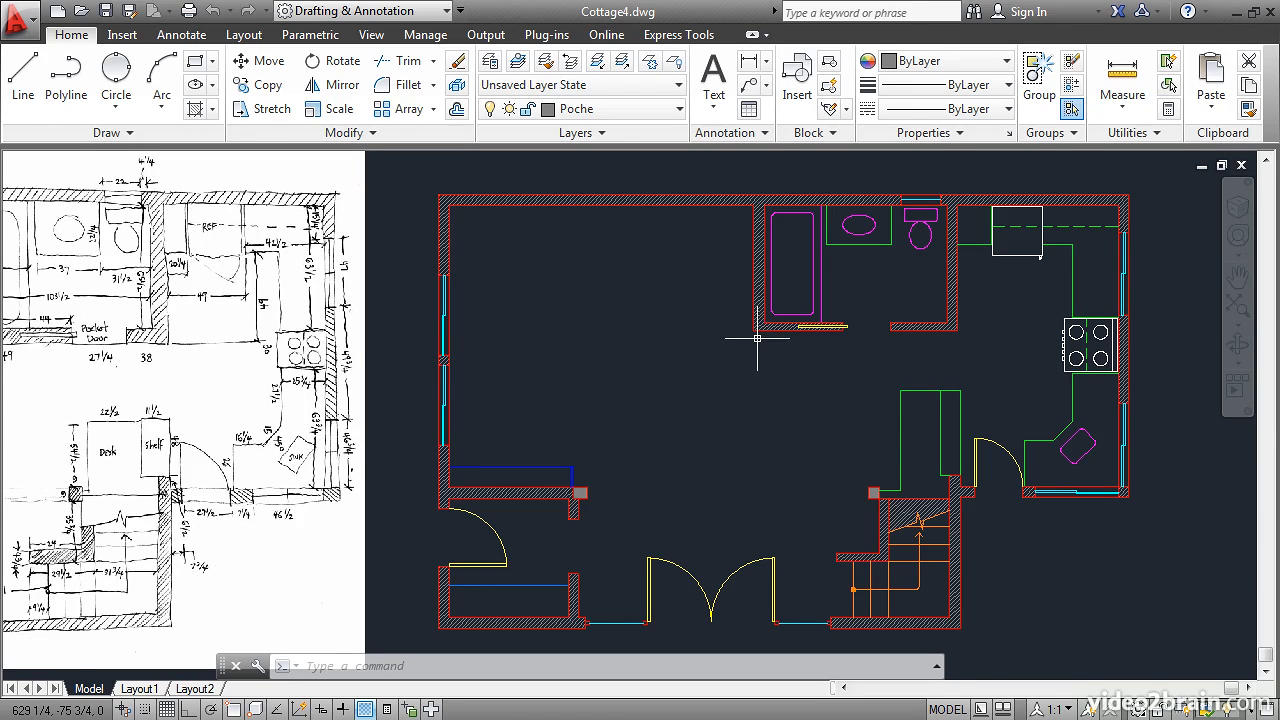
scroll(757, 337, up, 2)
scroll(757, 337, up, 4)
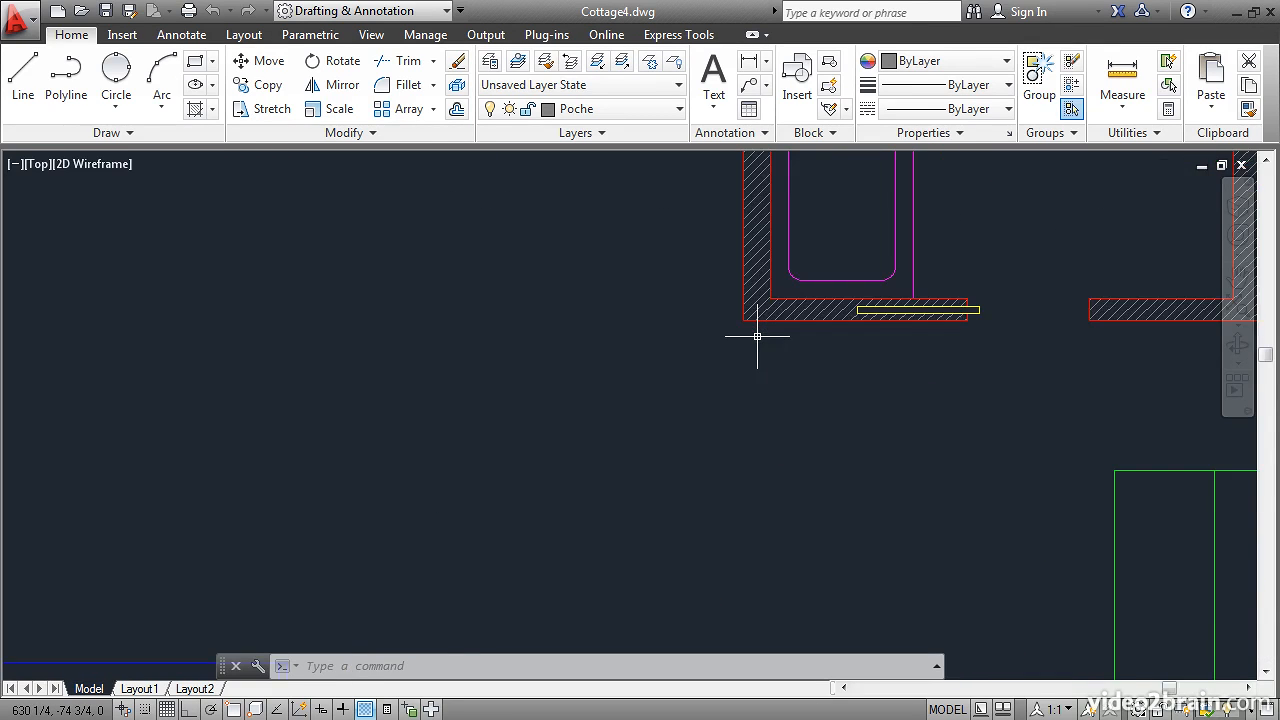
middle_drag(762, 326, 651, 409)
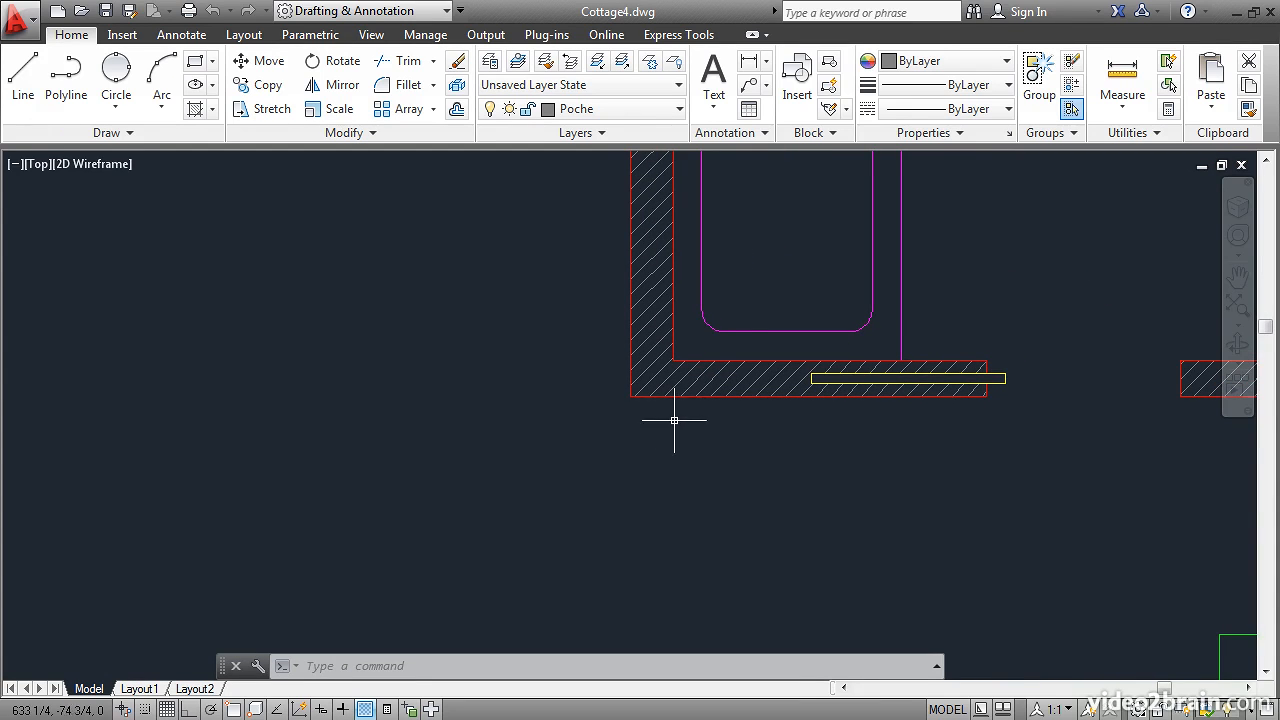
scroll(677, 426, up, 2)
scroll(679, 424, up, 2)
middle_drag(680, 403, 556, 496)
scroll(409, 462, up, 4)
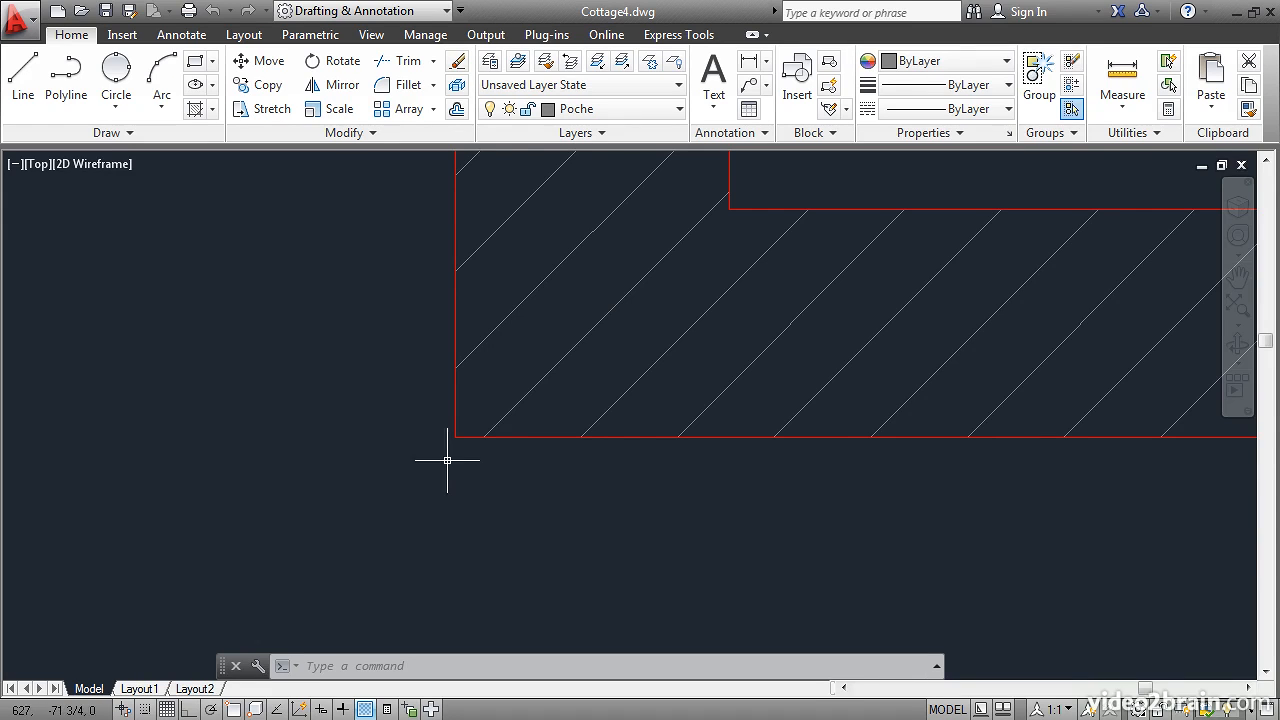
Step: Inspect the start and end coordinates in the properties of the bathroom wall's lower outer line, clear the selection and close the properties
click(519, 437)
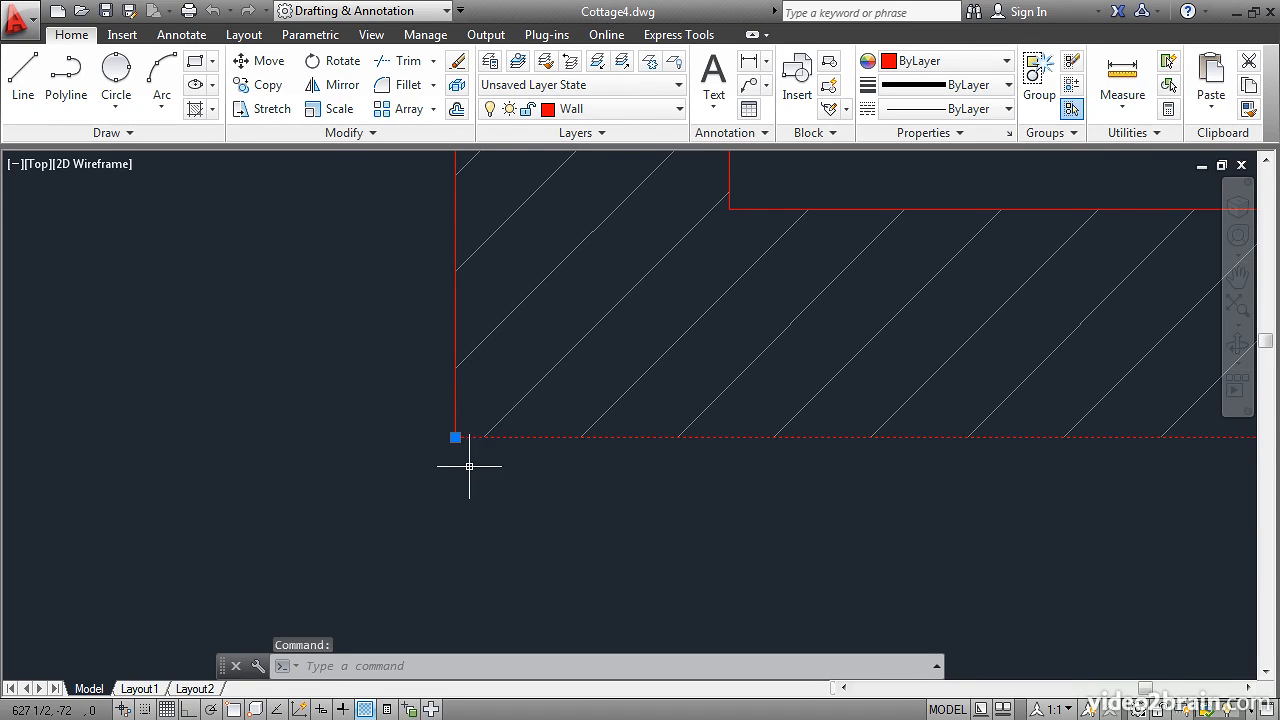
right_click(357, 396)
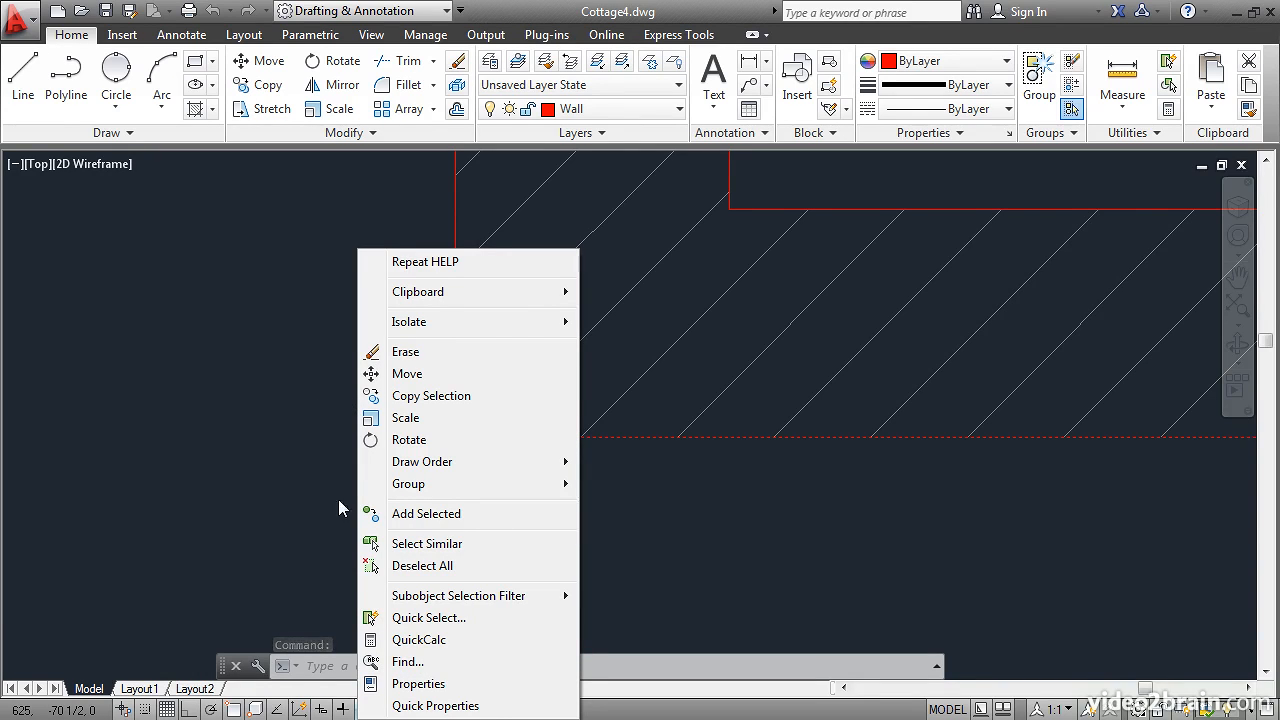
click(410, 683)
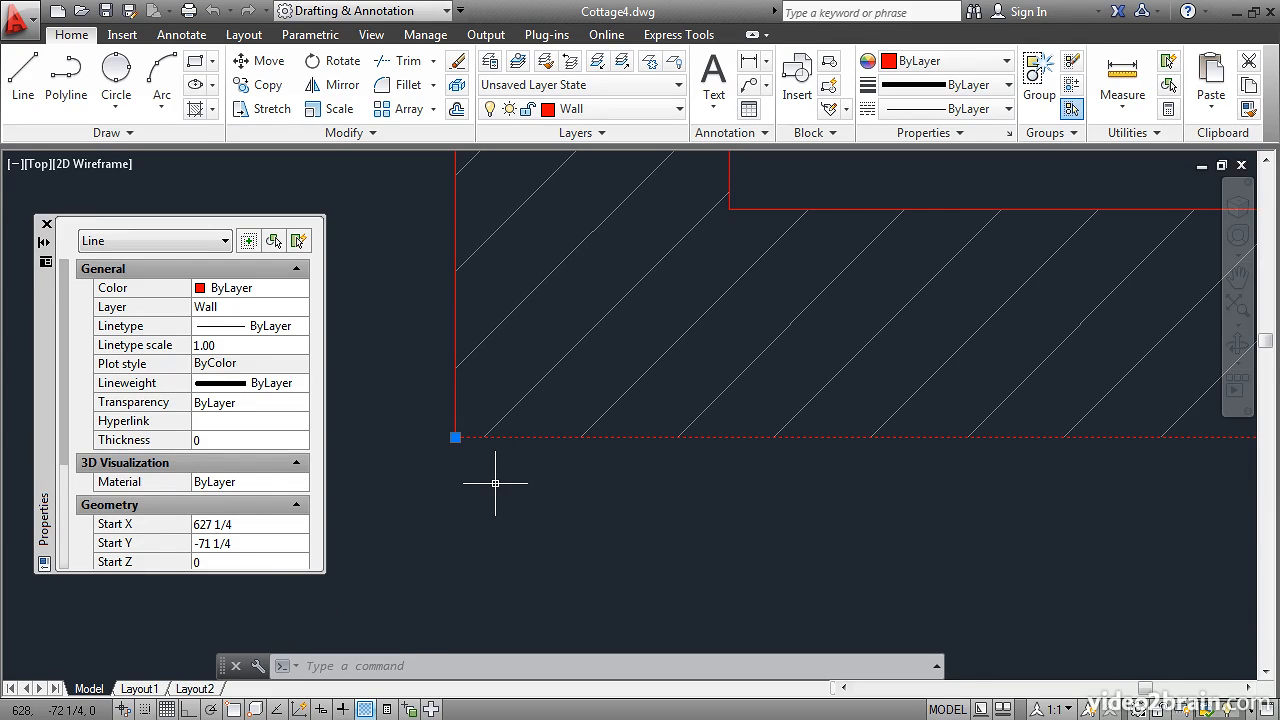
scroll(62, 421, down, 4)
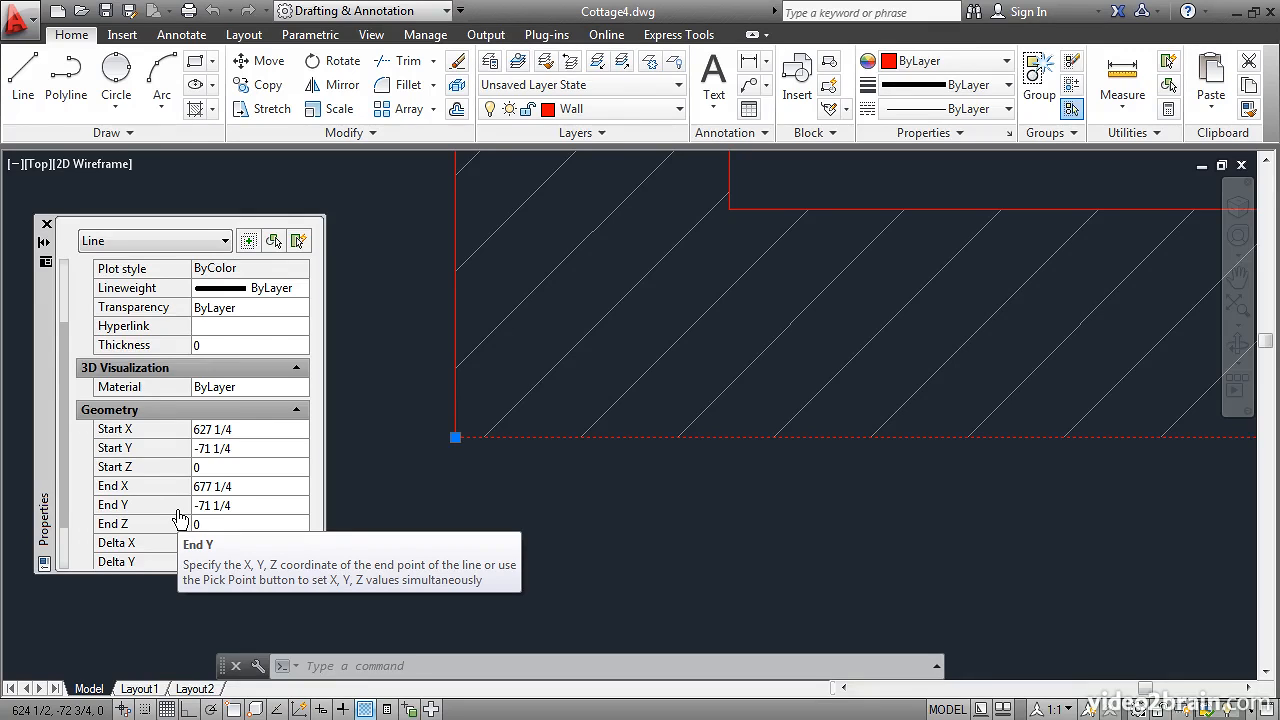
middle_click(383, 457)
middle_click(383, 457)
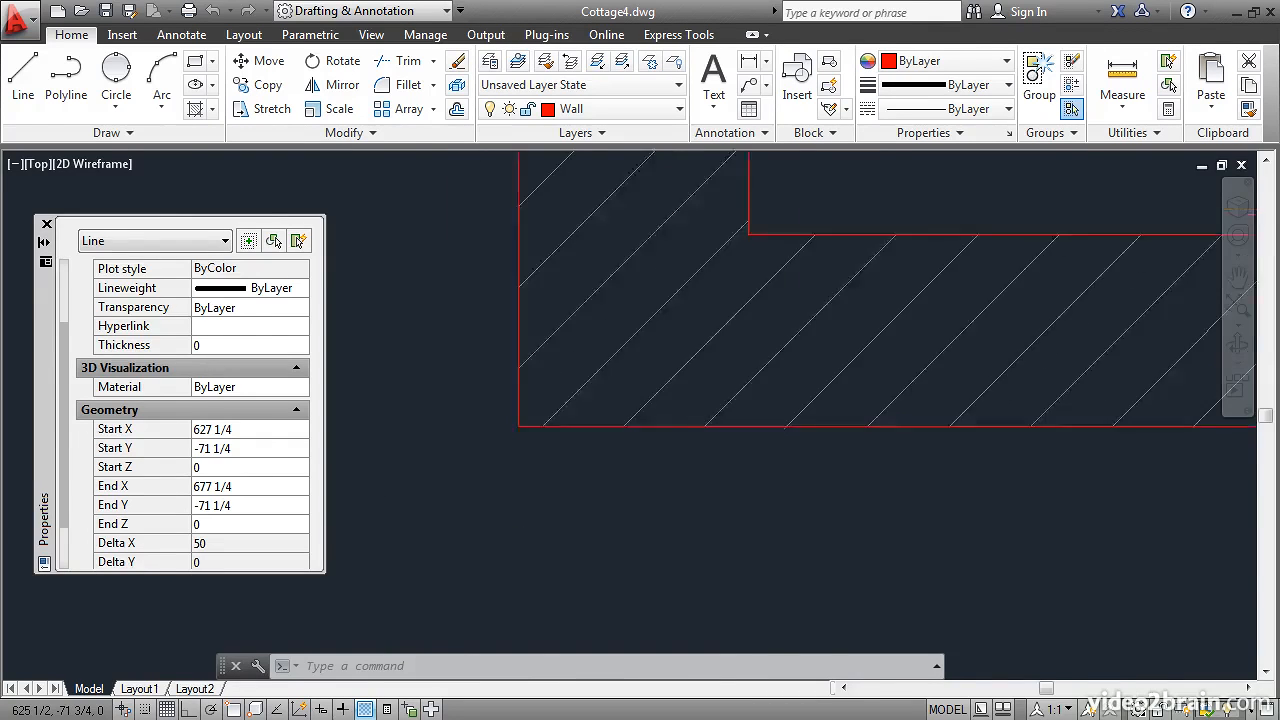
key(Escape)
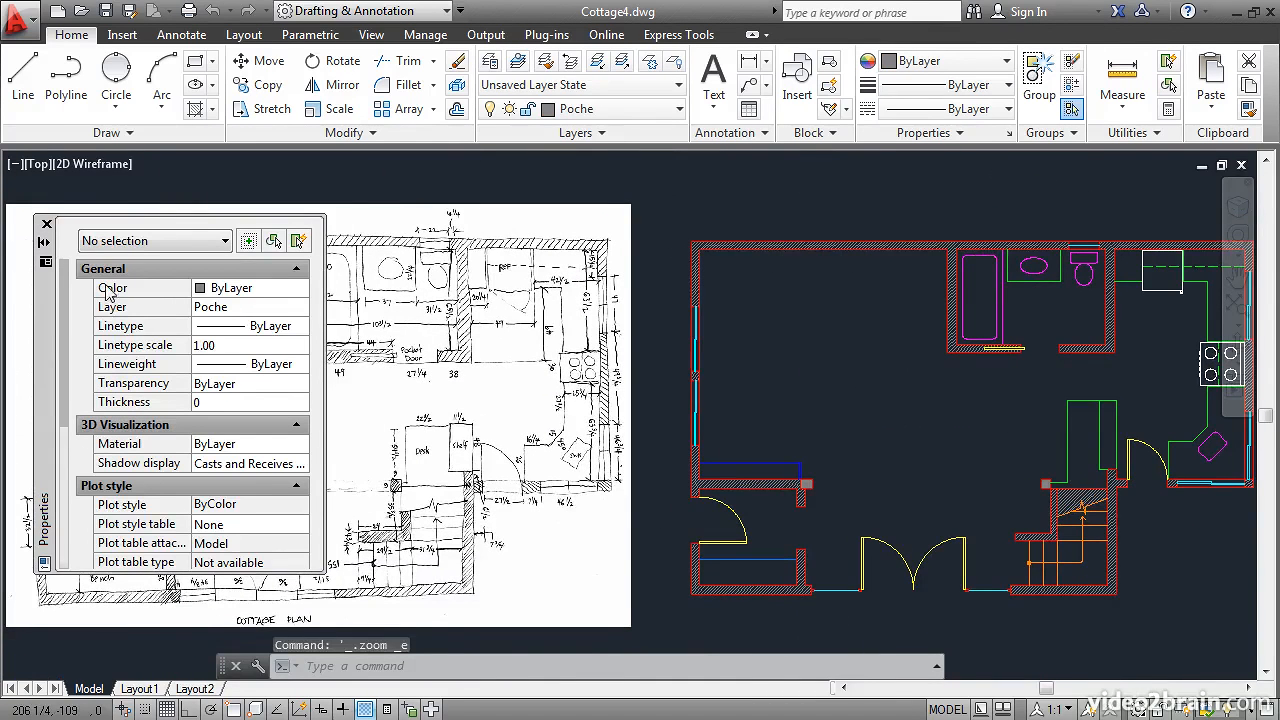
click(46, 224)
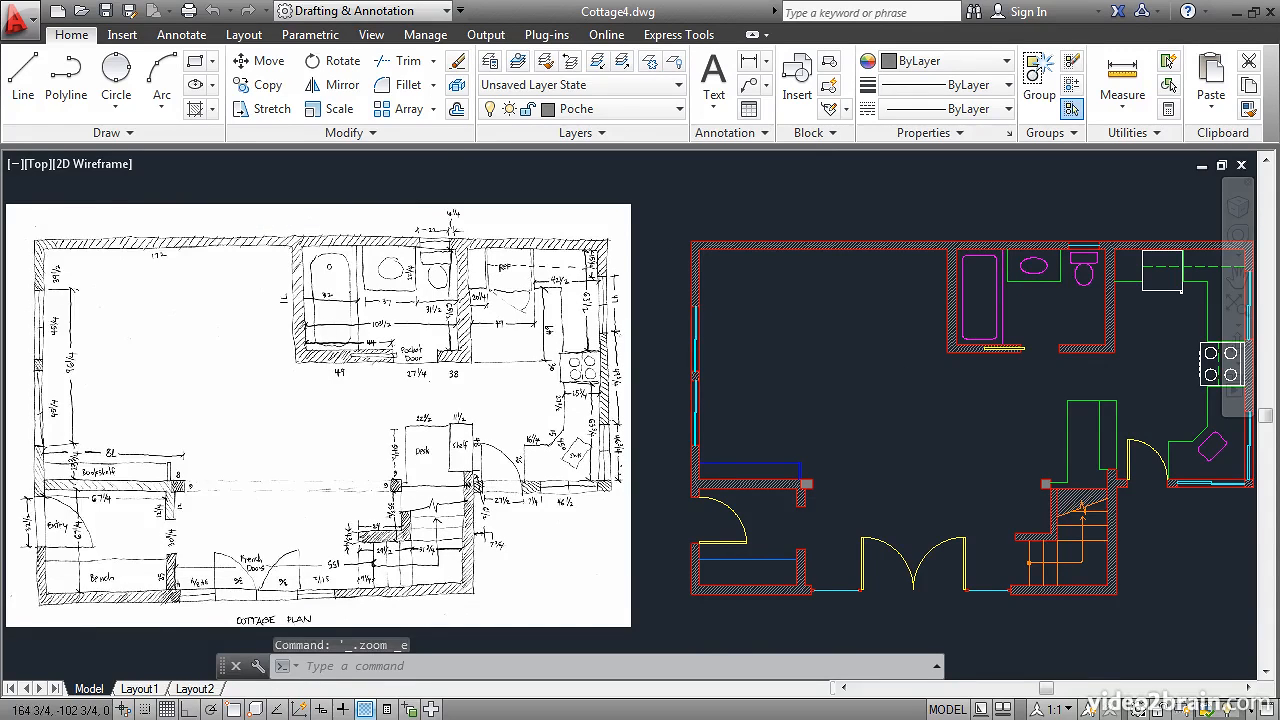